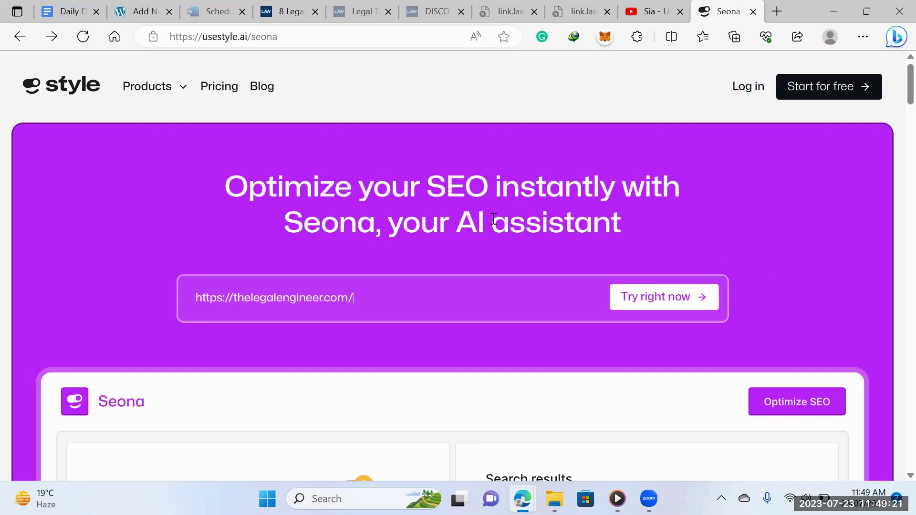
pyautogui.scroll(-5, 468, 238)
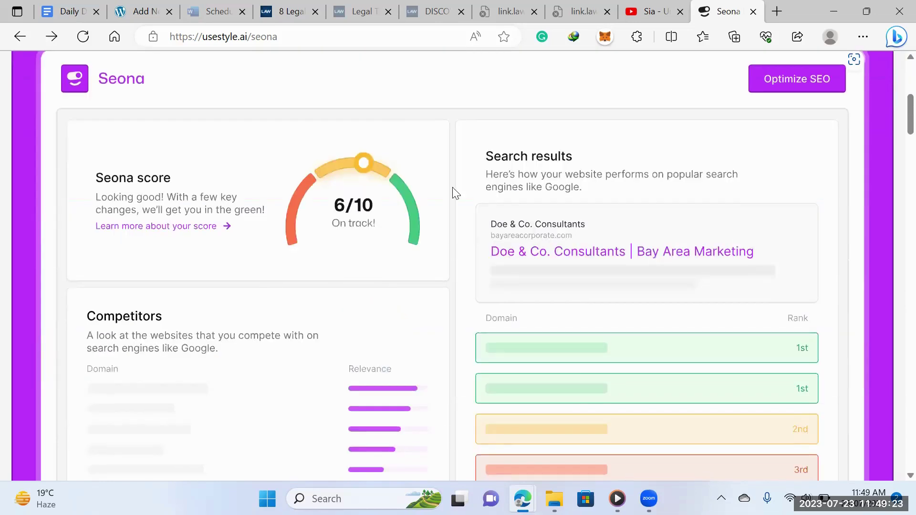
pyautogui.scroll(-2, 468, 323)
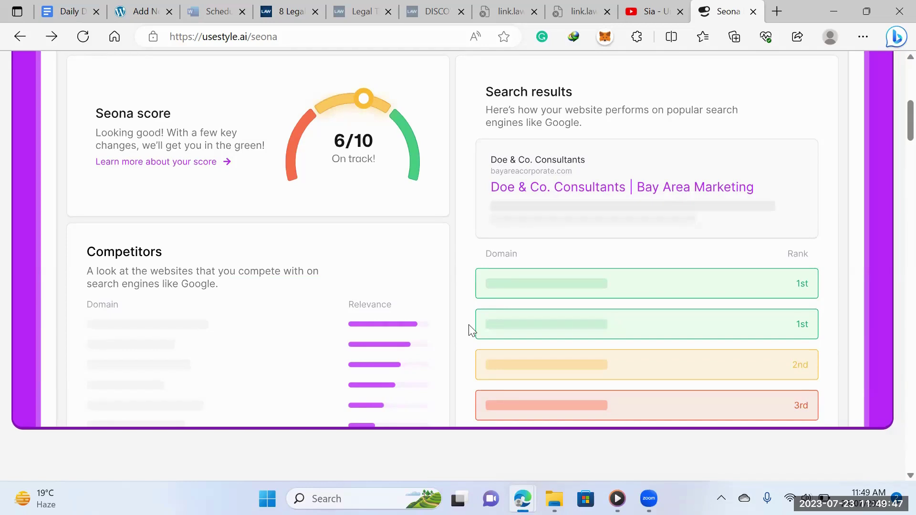
pyautogui.scroll(-4, 447, 314)
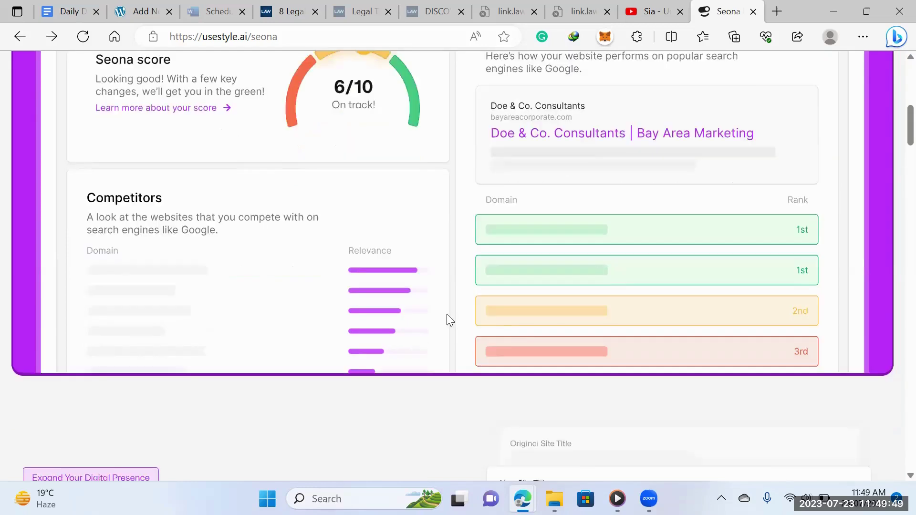
pyautogui.scroll(-4, 446, 314)
pyautogui.scroll(-1, 446, 314)
pyautogui.scroll(-3, 447, 314)
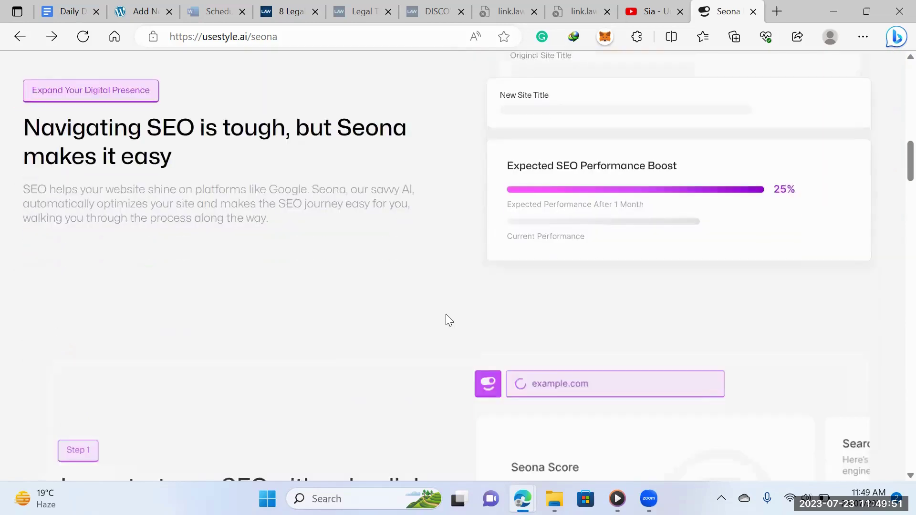
pyautogui.scroll(-3, 439, 334)
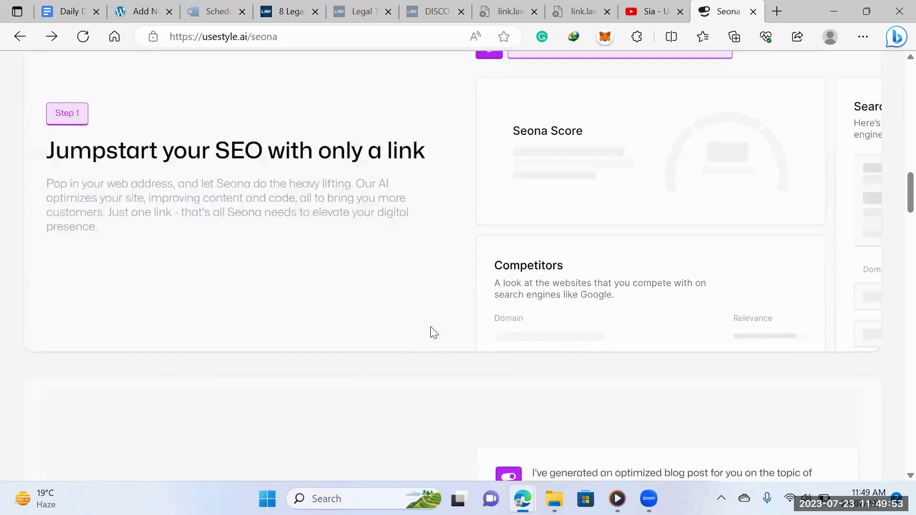
pyautogui.scroll(4, 439, 333)
pyautogui.scroll(5, 439, 333)
pyautogui.scroll(6, 437, 330)
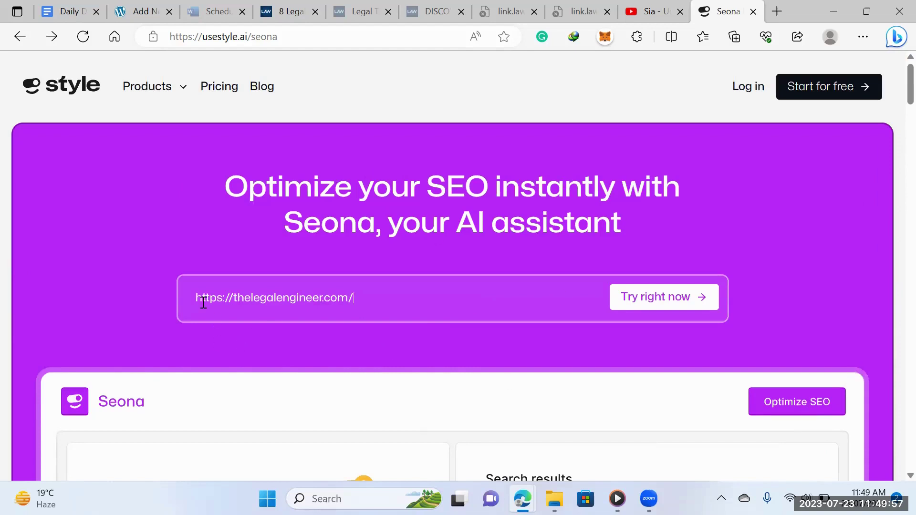
# Step: Launch Seona's SEO audit of thelegalengineer.com with 'Try right now'
pyautogui.click(620, 304)
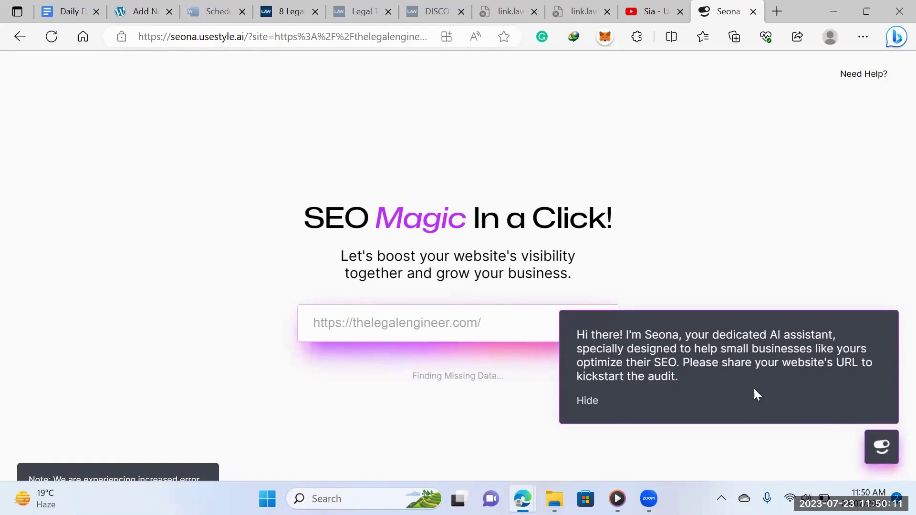
# Step: Hide the assistant's greeting to reveal the 2/10 score and 28th-place 'legal engineer' ranking
pyautogui.click(588, 403)
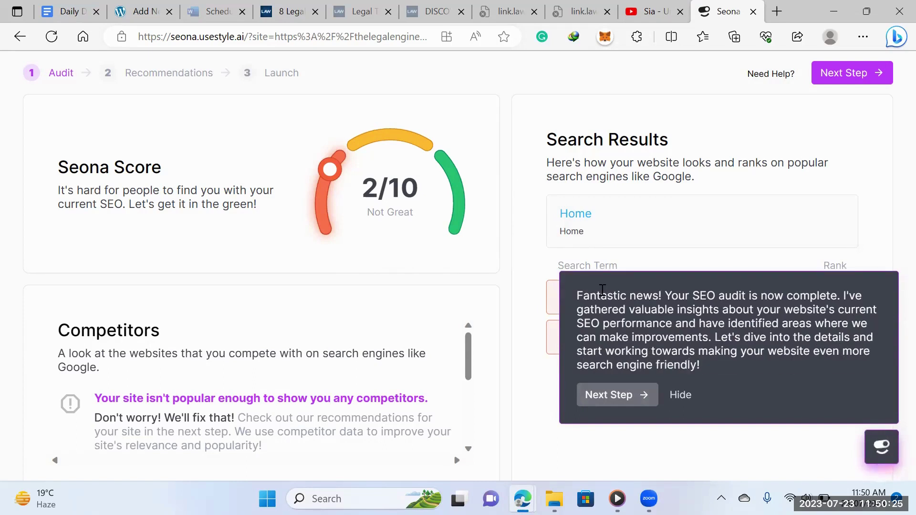
# Step: Advance to Recommendations showing +185% boost and keywords like LawTech and chatbots
pyautogui.click(616, 395)
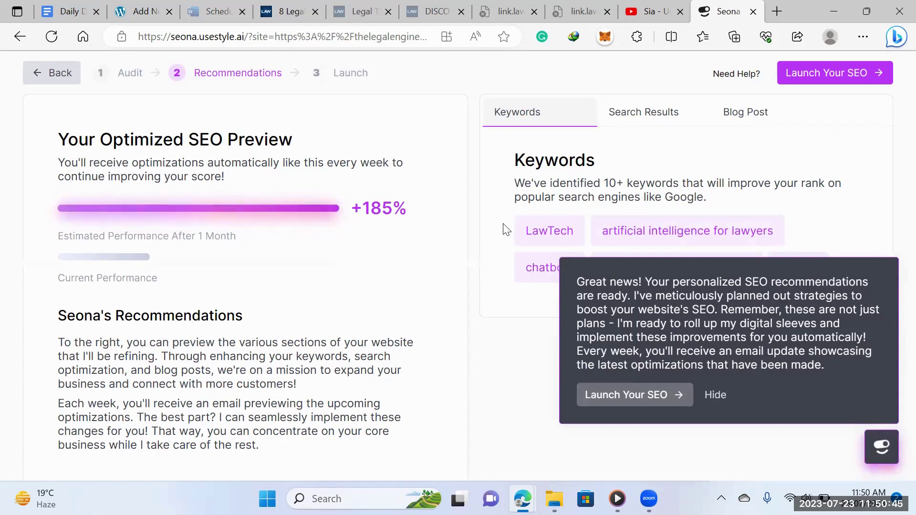
pyautogui.click(713, 395)
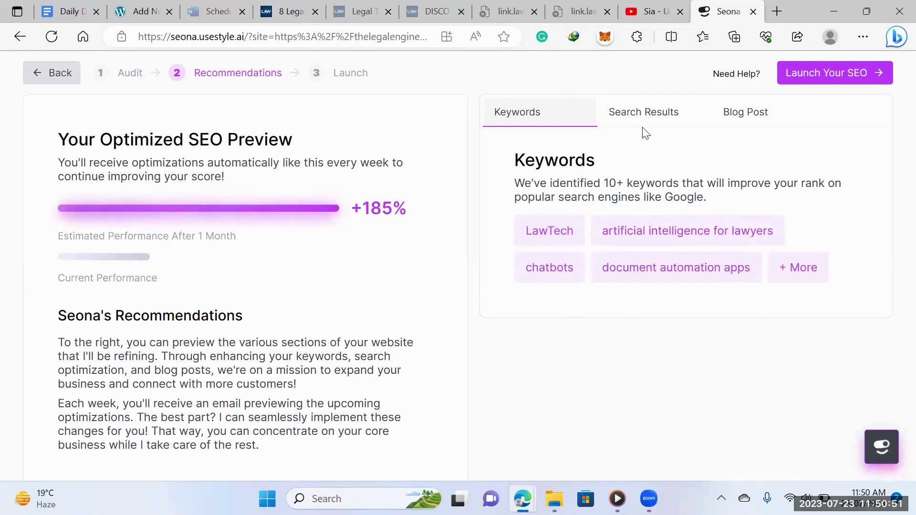
# Step: View The Legal Engineer's optimized search result preview, then the sample LawTech blog post
pyautogui.click(643, 114)
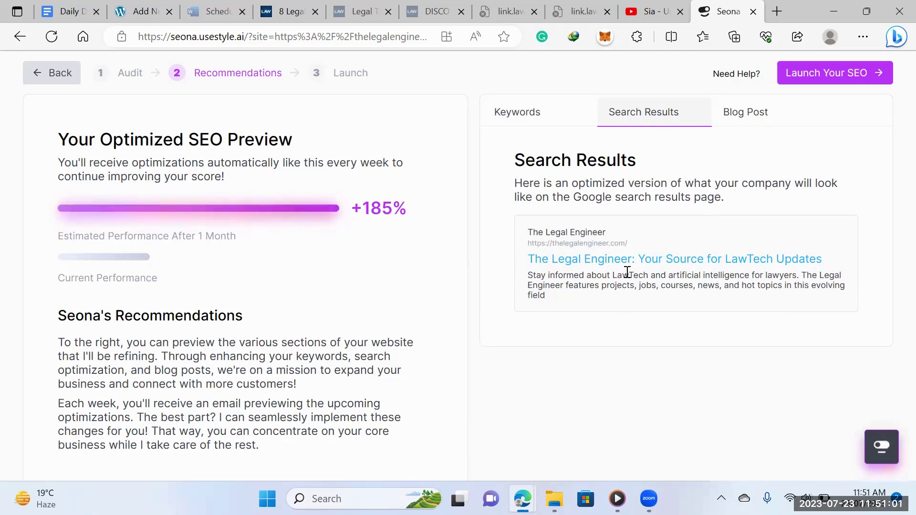
pyautogui.click(745, 112)
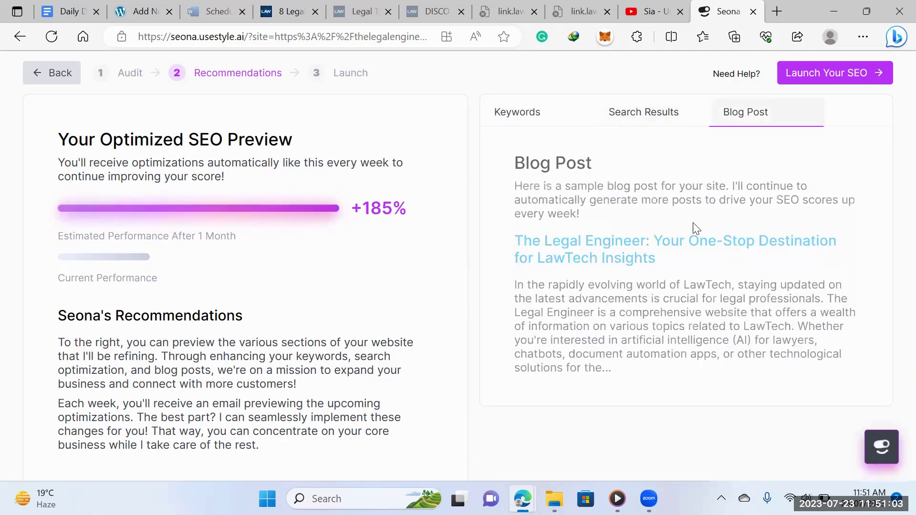
# Step: Proceed to step 3, Launch Your SEO, for account sign-up
pyautogui.click(834, 72)
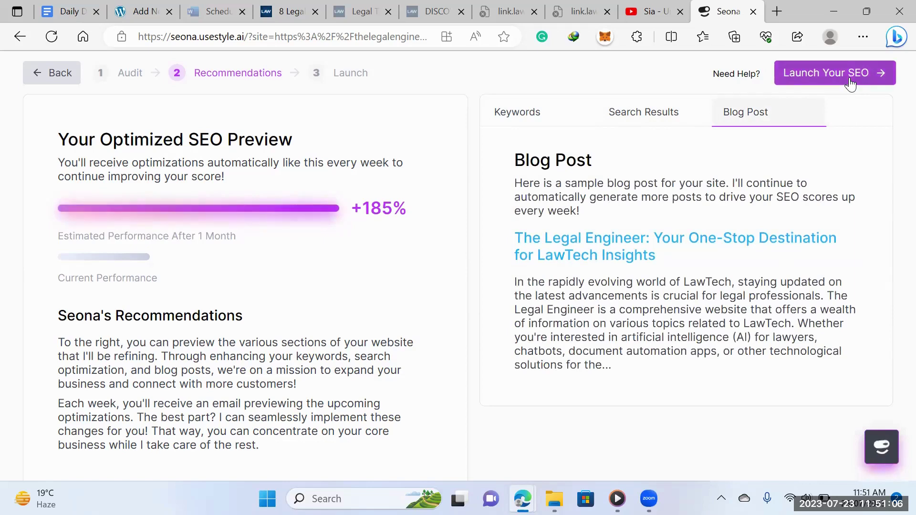